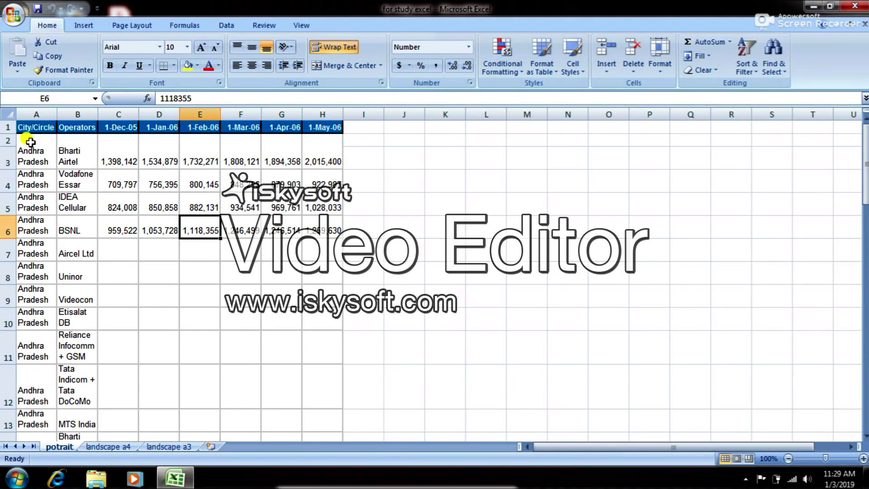
Select cell A3 (Andhra Pradesh) and open Print Preview of the potrait sheet from the Office menu
click(40, 159)
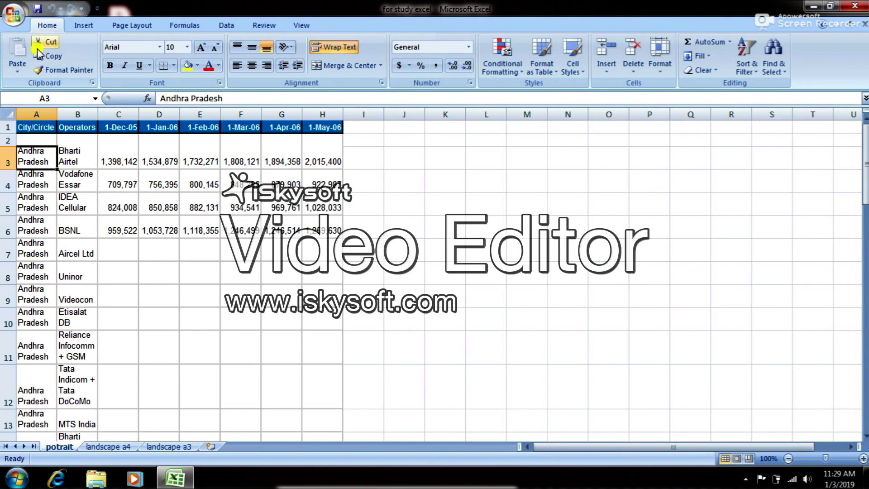
click(13, 17)
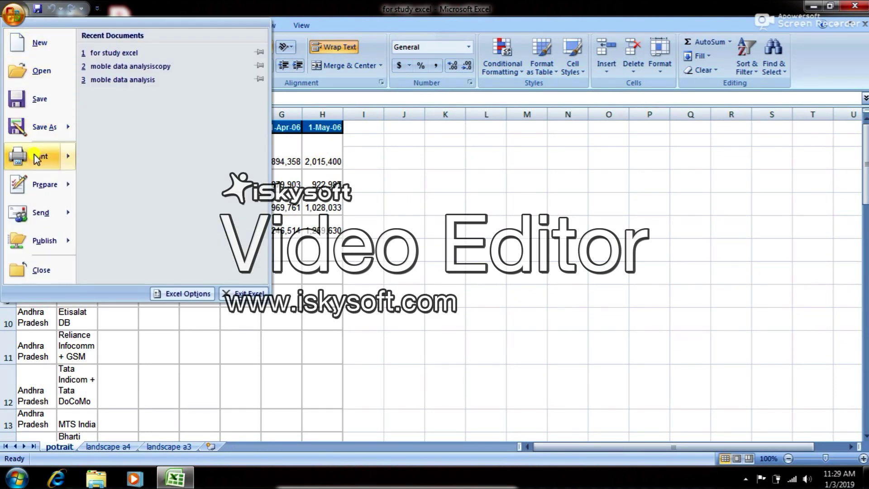
mouse_move(39, 156)
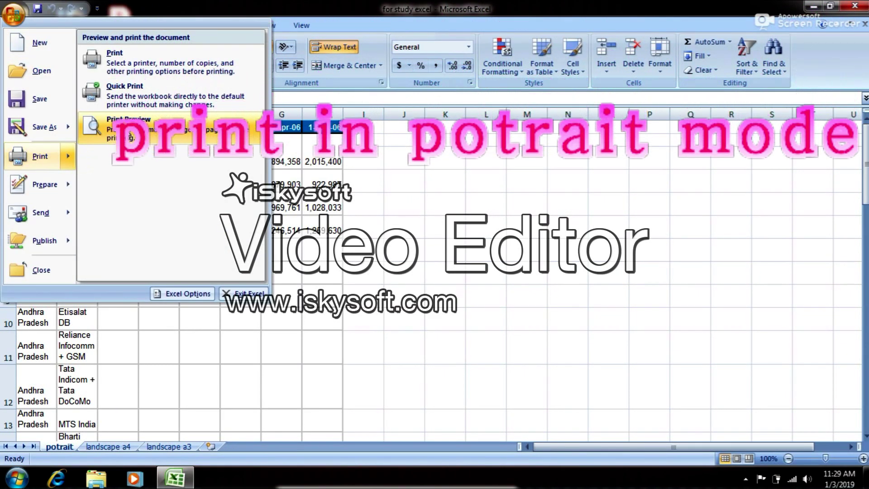
click(124, 128)
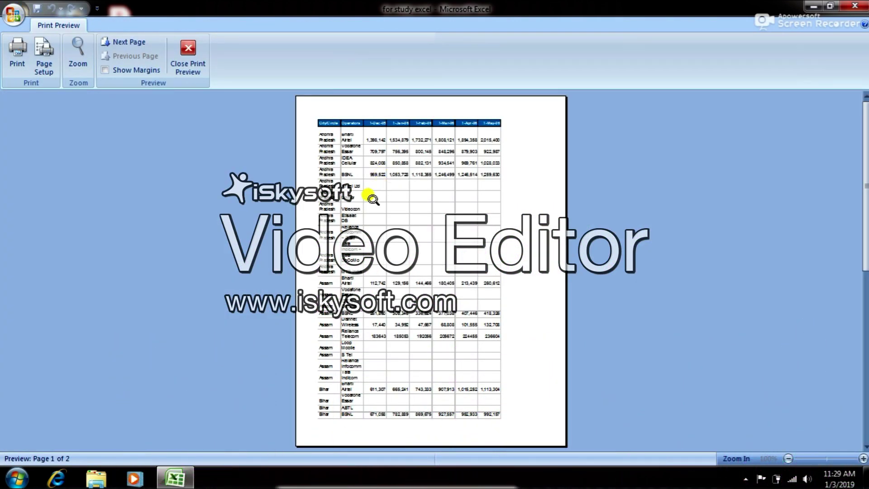
Page through both portrait preview pages with margins shown, then close Print Preview
scroll(372, 199, down, 1)
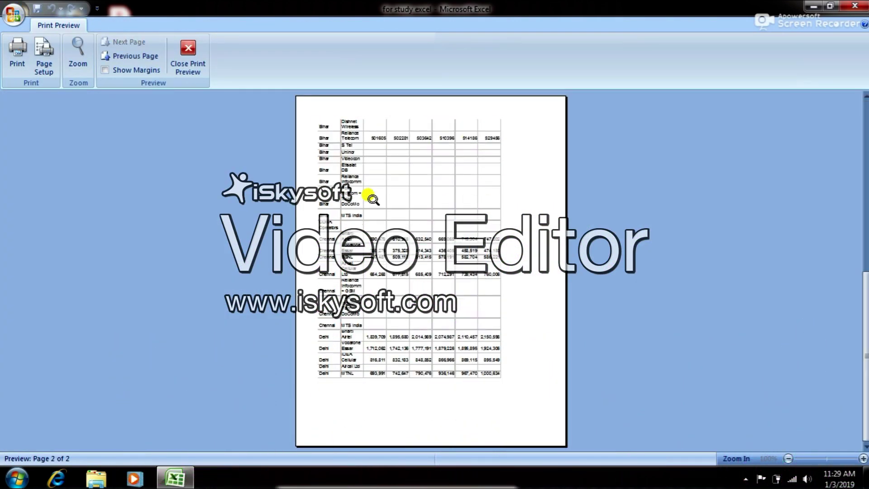
click(105, 69)
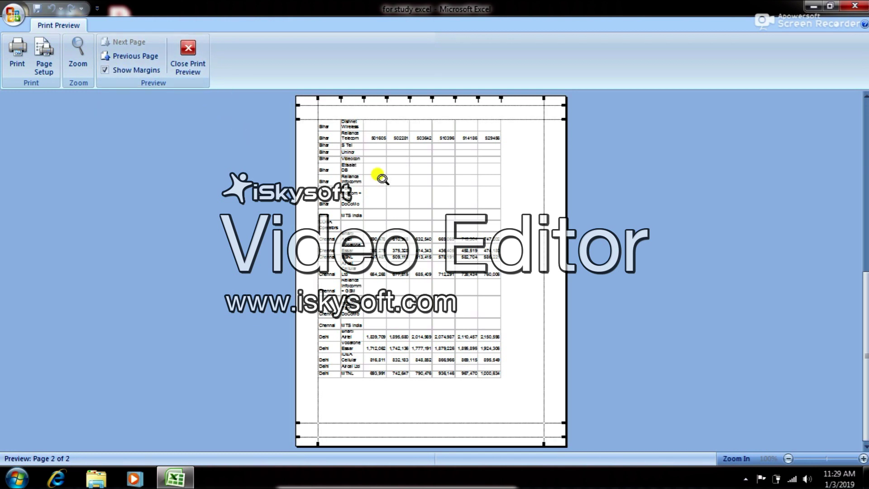
scroll(393, 184, up, 1)
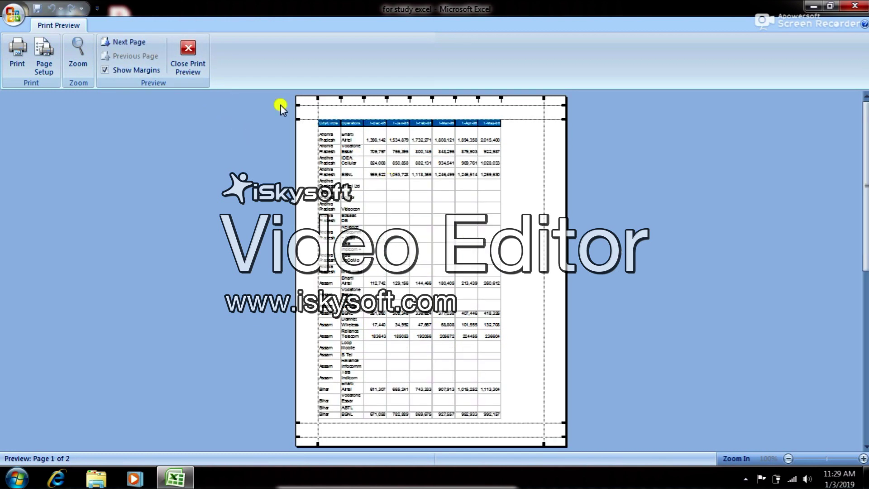
scroll(344, 180, down, 1)
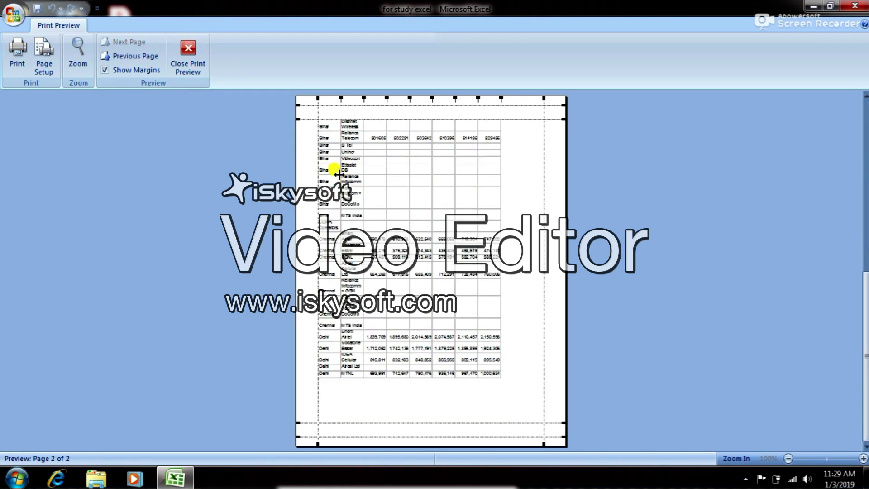
click(127, 55)
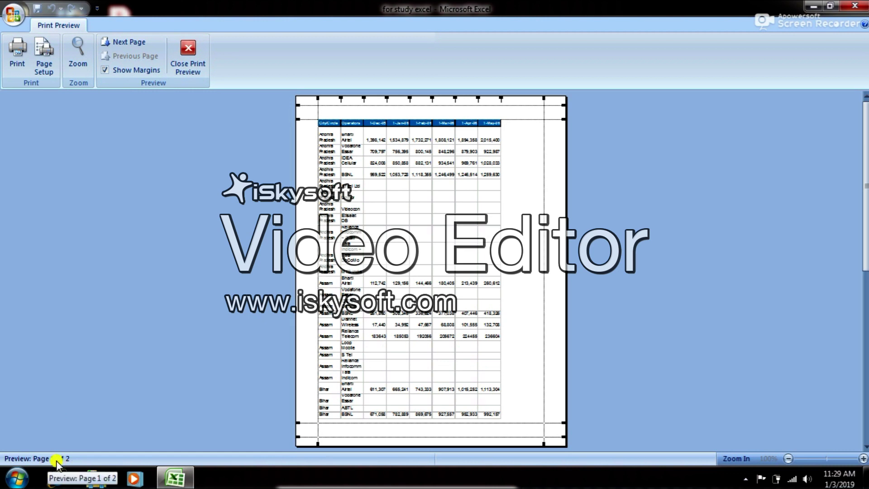
click(120, 41)
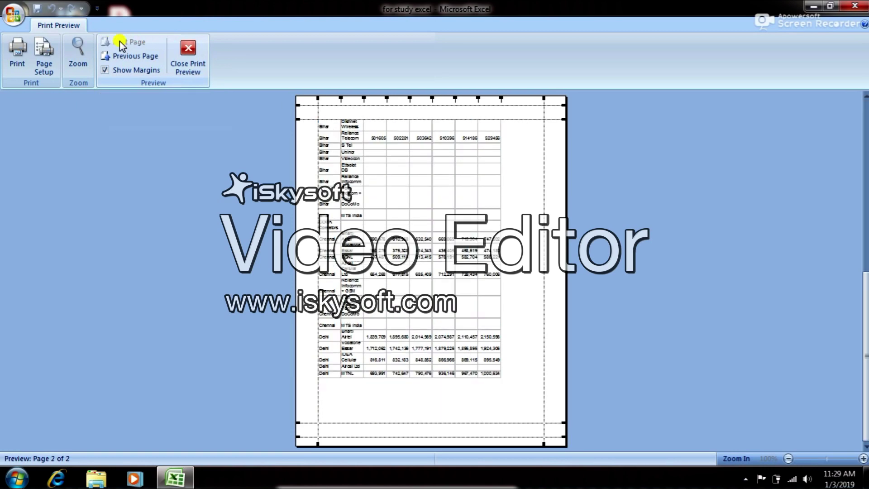
click(117, 56)
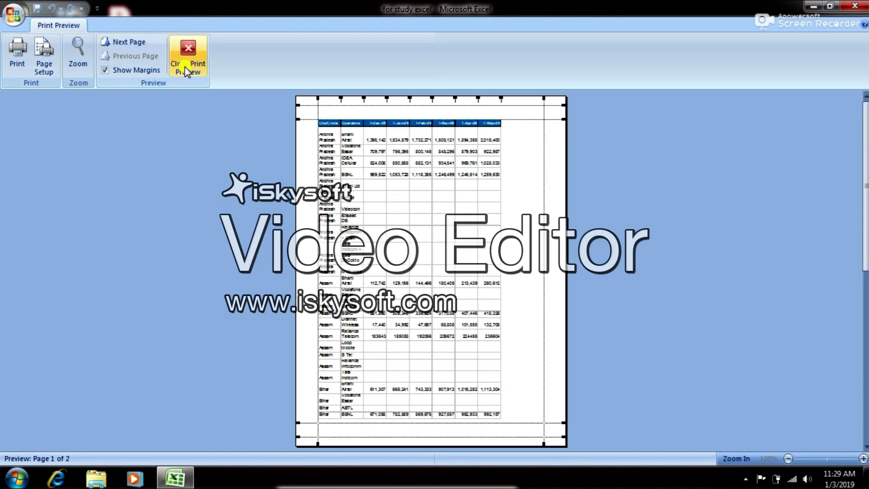
click(181, 50)
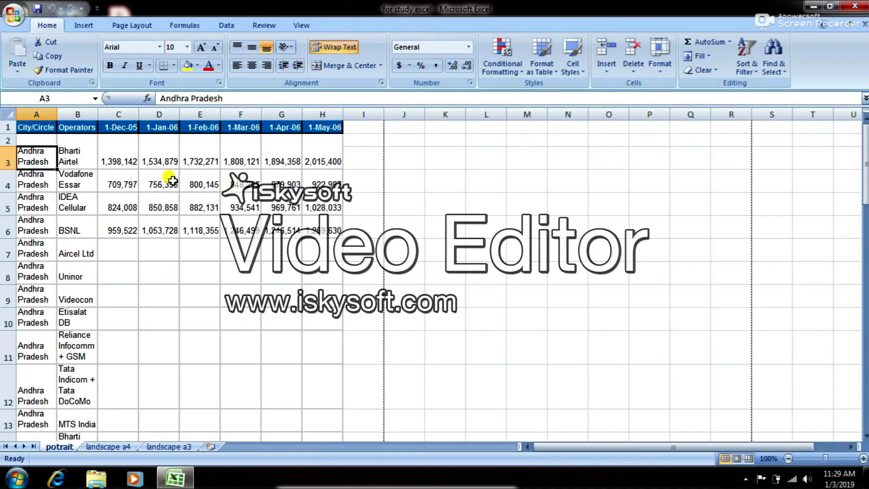
Scroll through the potrait sheet's data, then switch to the 'landscape a4' sheet
scroll(156, 176, down, 1)
scroll(156, 176, down, 2)
scroll(156, 177, down, 1)
scroll(156, 177, down, 2)
scroll(155, 177, down, 1)
scroll(156, 177, down, 1)
scroll(155, 176, up, 5)
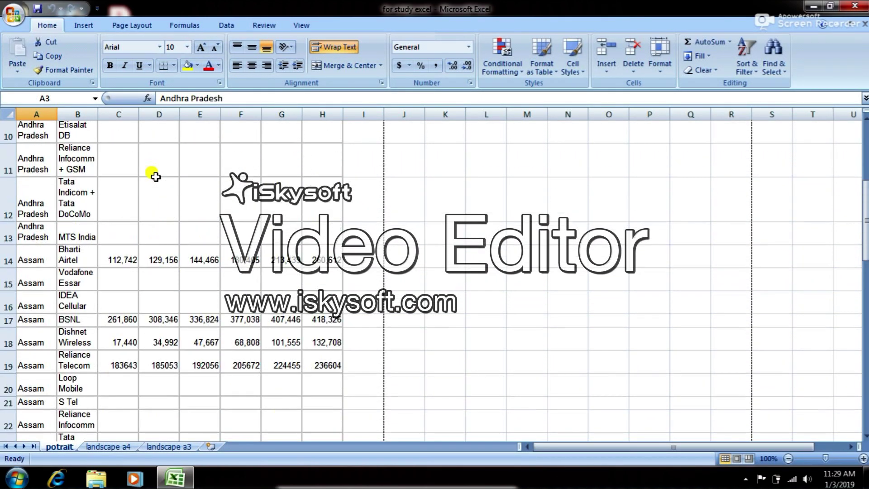
scroll(155, 176, up, 3)
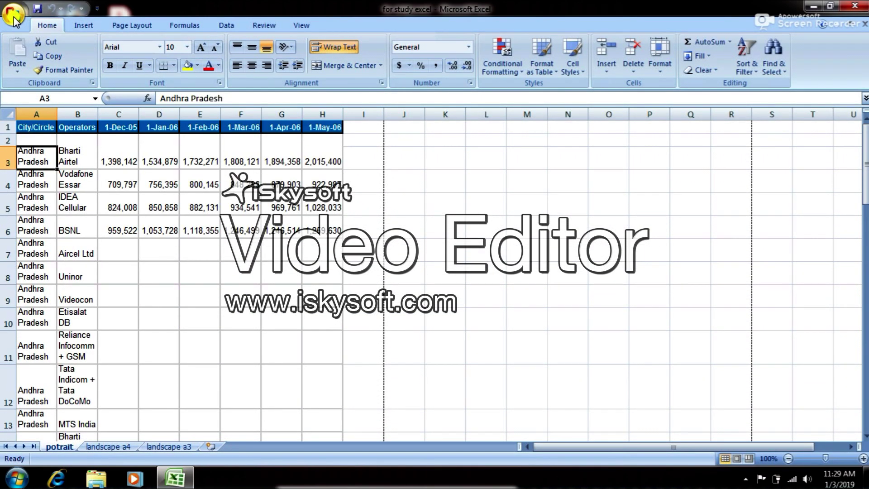
click(111, 447)
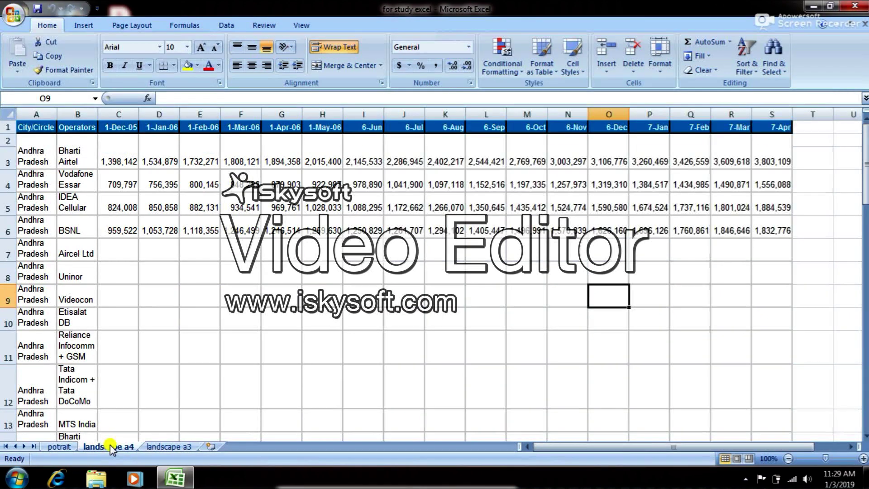
Browse the landscape a4 operator data from 1-Dec-05 to 7-Apr, then open the Office menu's print options
scroll(119, 356, down, 4)
scroll(120, 357, up, 4)
scroll(121, 358, down, 4)
scroll(121, 357, down, 3)
scroll(120, 359, down, 10)
scroll(121, 360, down, 2)
scroll(121, 361, up, 4)
scroll(121, 360, up, 4)
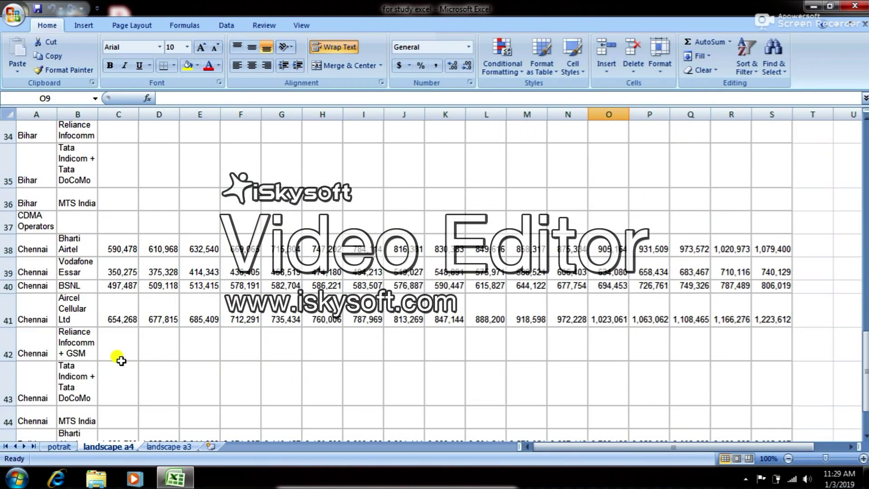
scroll(121, 360, up, 4)
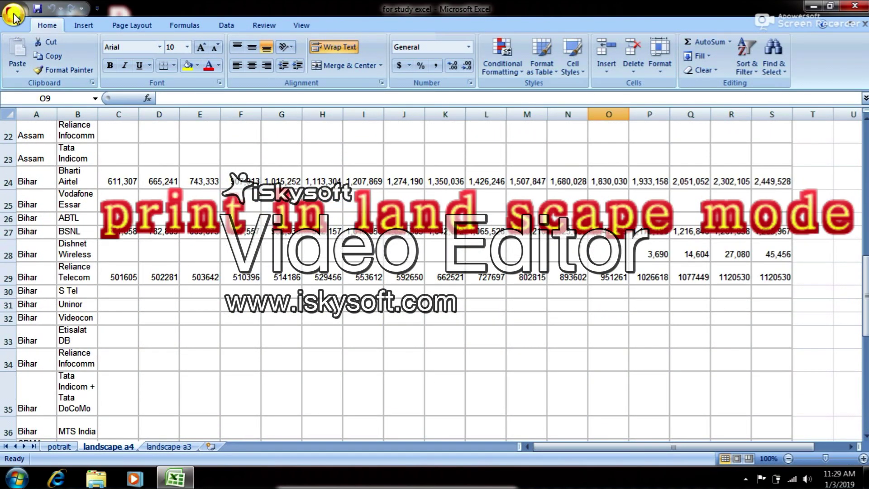
click(14, 18)
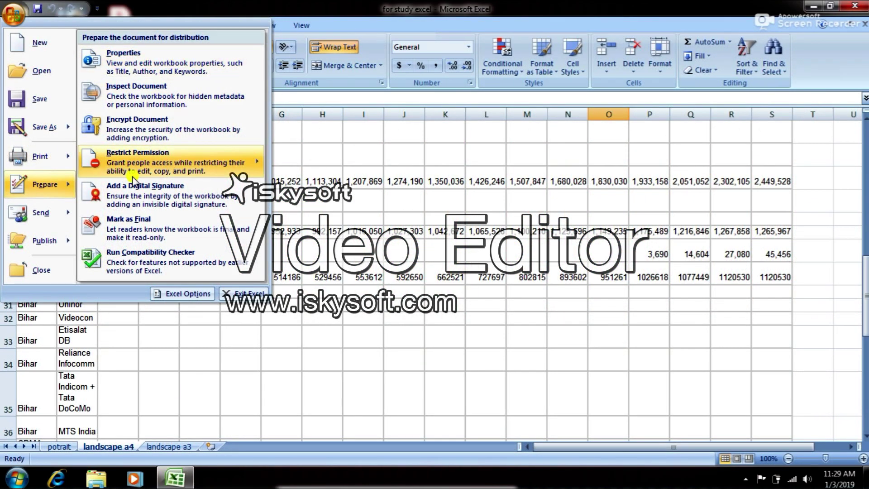
mouse_move(41, 157)
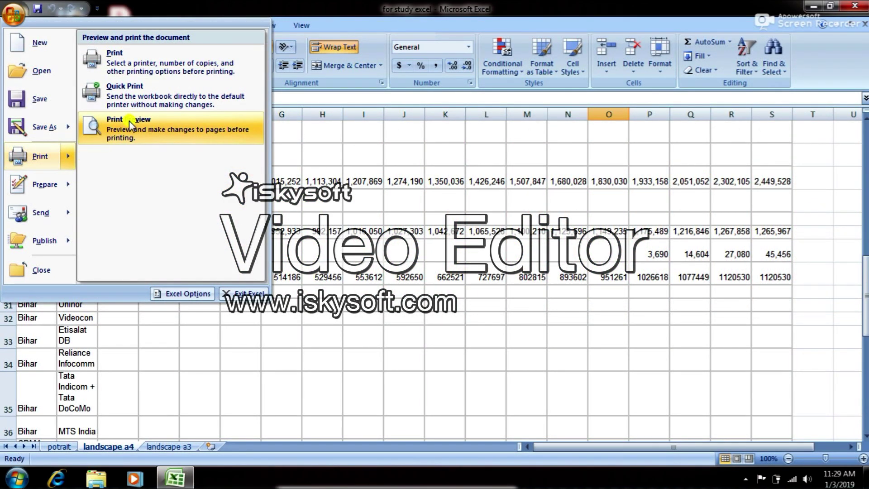
Preview the landscape a4 sheet across its 6 portrait pages, then close the preview
click(130, 125)
scroll(384, 312, down, 3)
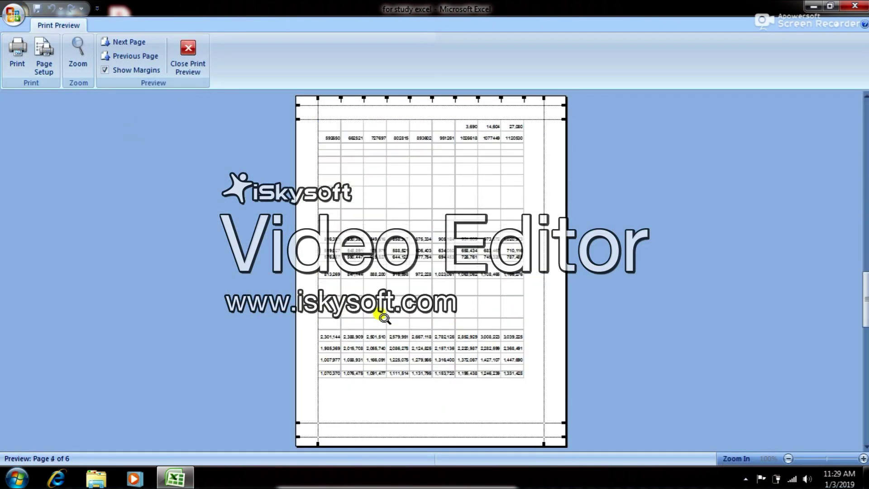
scroll(384, 312, down, 1)
scroll(384, 313, down, 1)
scroll(384, 319, up, 3)
scroll(384, 318, up, 1)
scroll(384, 318, up, 1)
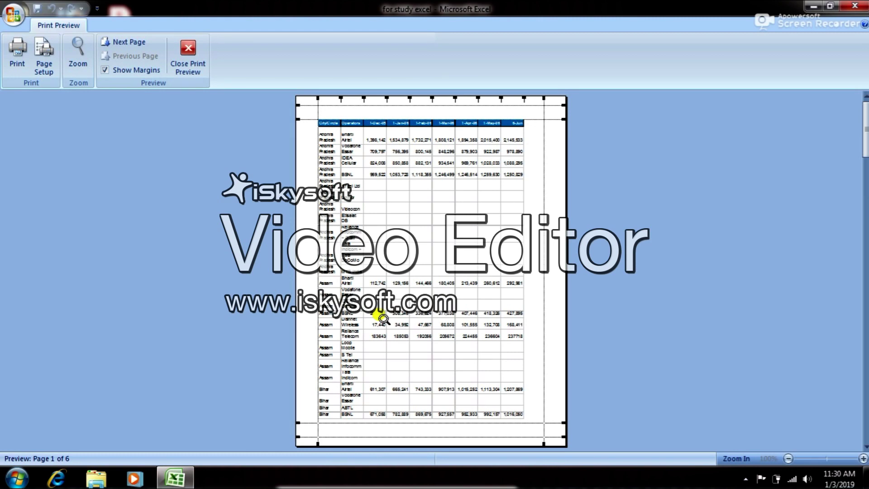
click(186, 48)
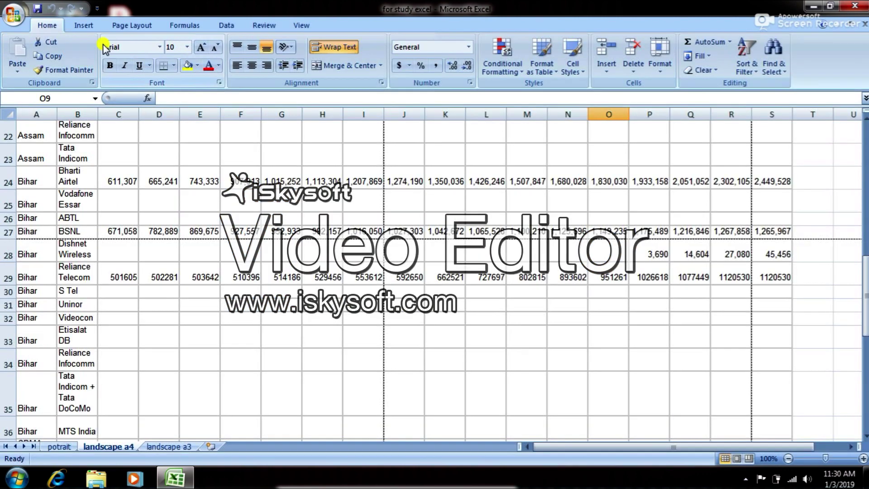
Set the landscape a4 sheet to landscape orientation and open its Print Preview
click(141, 27)
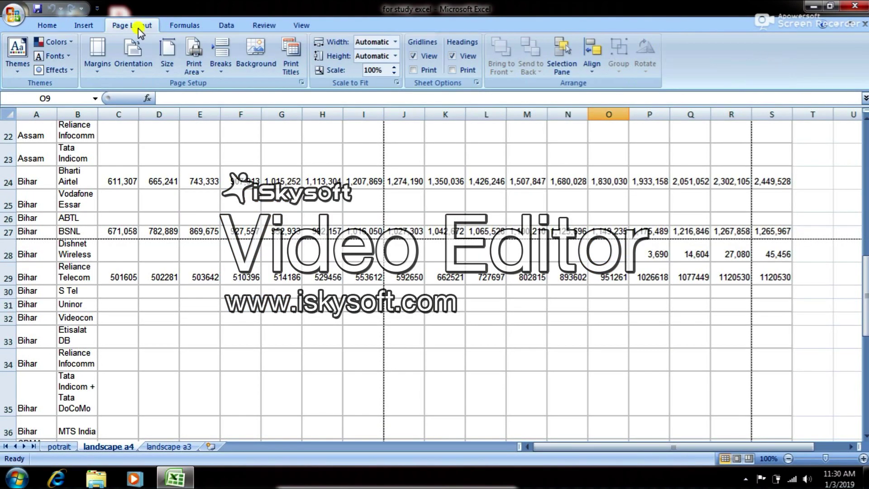
click(133, 68)
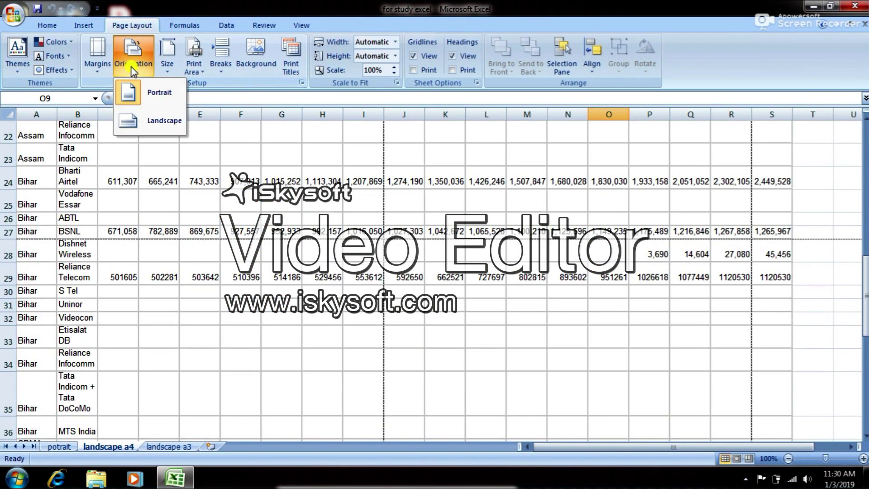
click(157, 119)
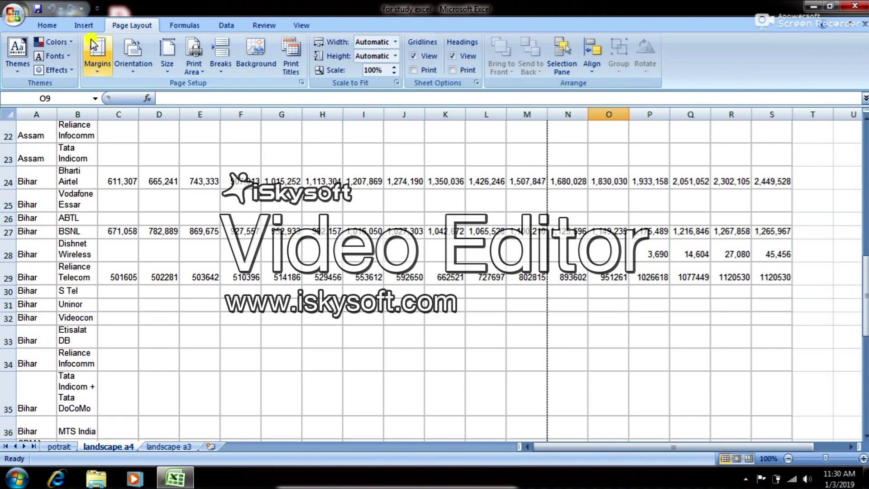
click(14, 14)
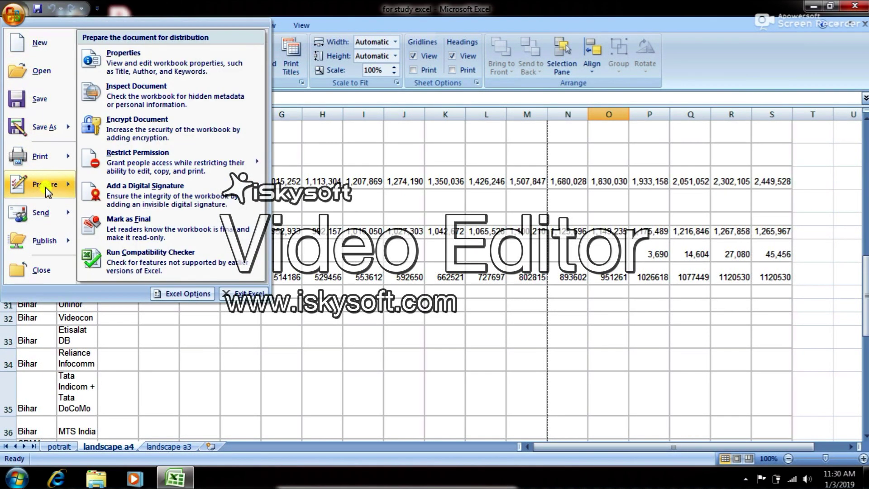
mouse_move(40, 156)
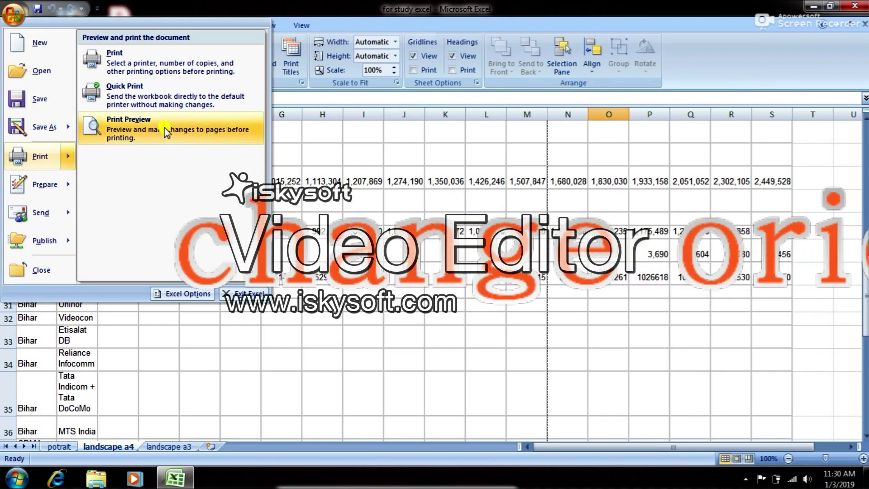
click(165, 130)
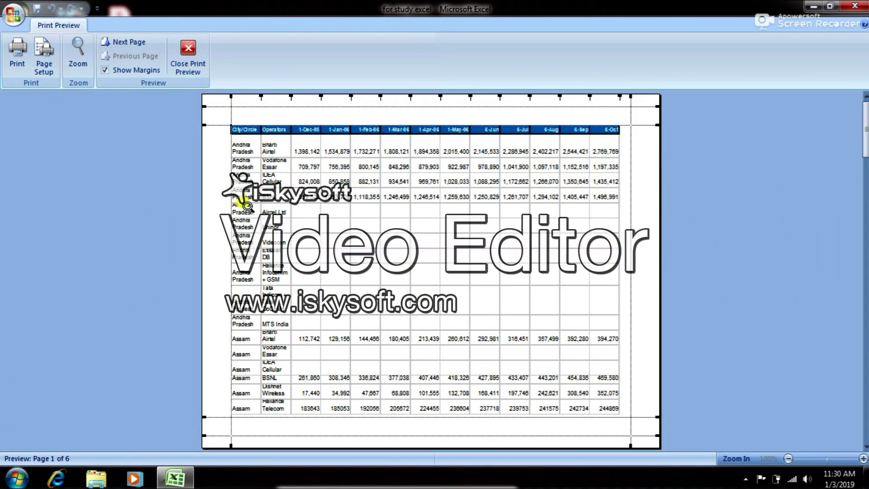
Scroll through the landscape preview pages, close it, and switch to Page Break Preview
scroll(246, 206, down, 1)
scroll(247, 206, down, 1)
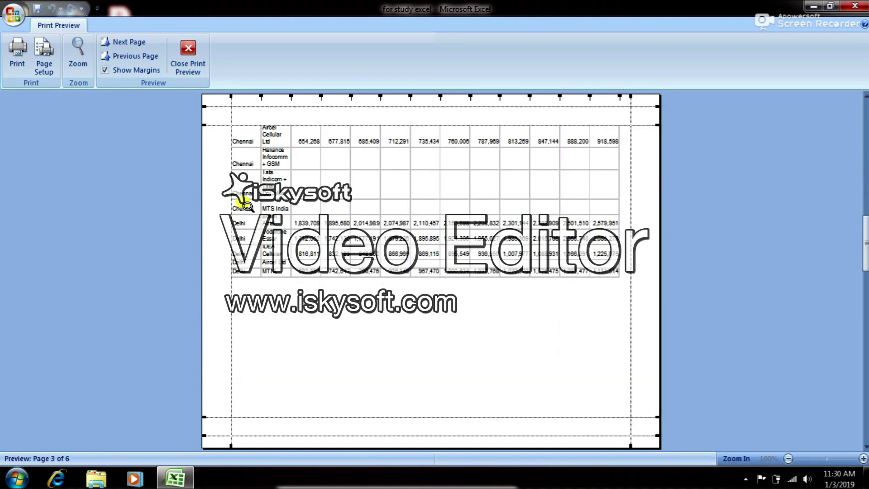
scroll(246, 206, down, 1)
scroll(246, 206, down, 1)
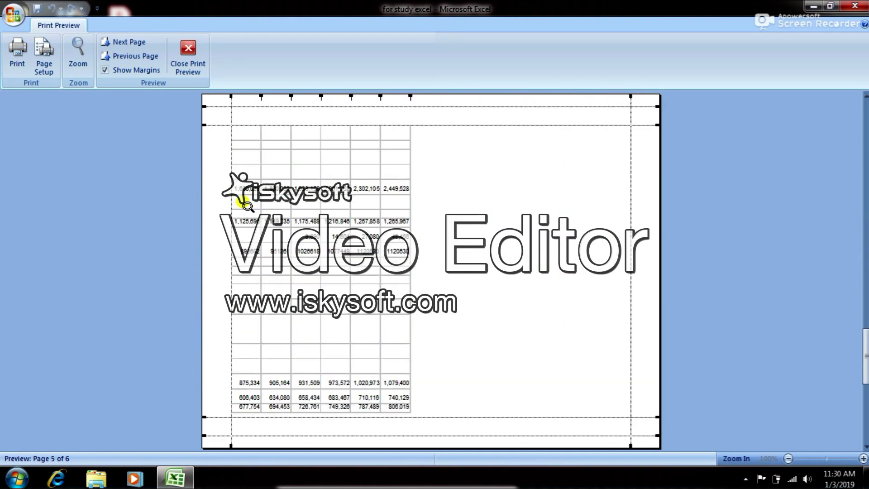
scroll(247, 206, down, 1)
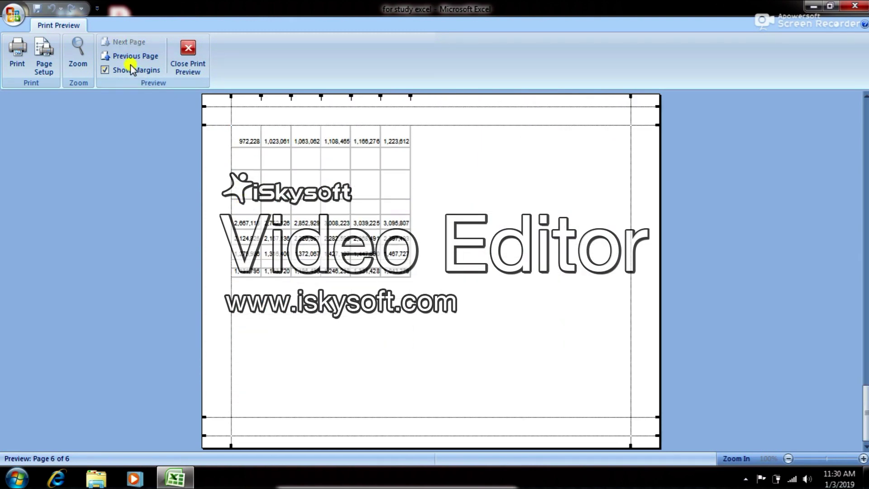
click(184, 53)
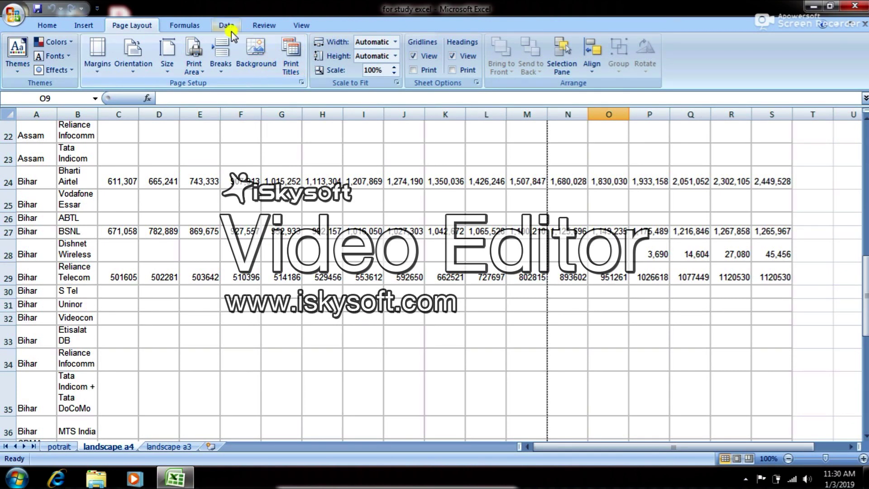
click(303, 28)
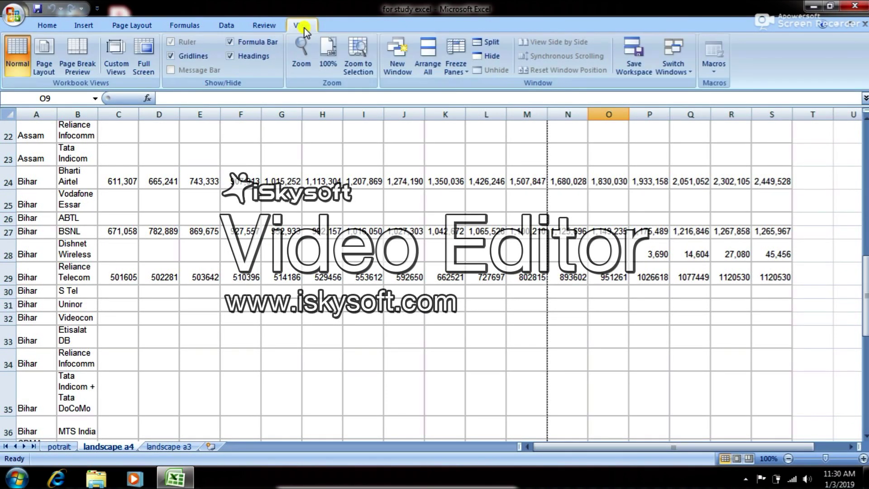
click(82, 68)
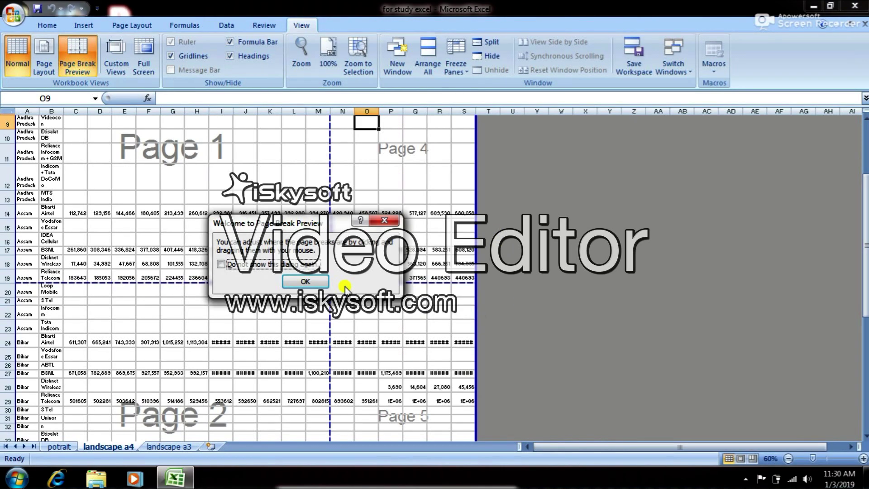
Dismiss the Page Break Preview welcome message, scroll the six-page layout, then show Page Layout settings
click(319, 282)
scroll(322, 267, down, 1)
scroll(322, 266, down, 2)
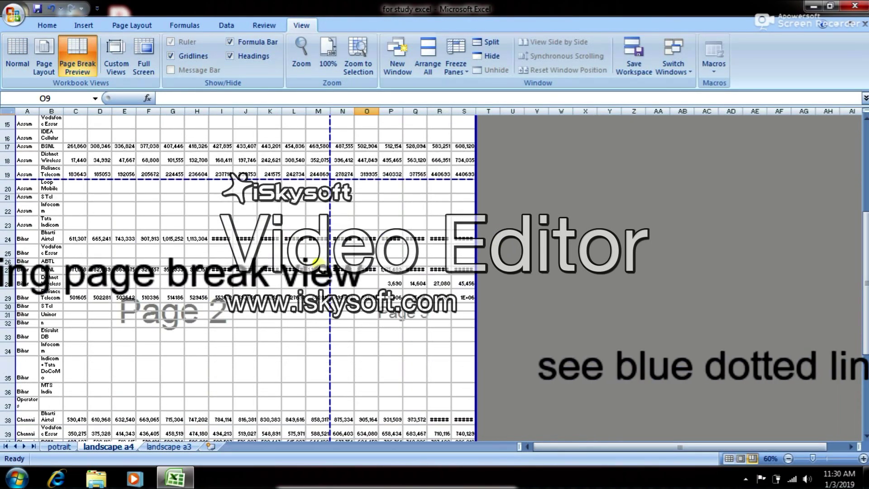
scroll(321, 265, down, 1)
scroll(319, 263, down, 2)
scroll(316, 261, down, 1)
scroll(316, 262, down, 1)
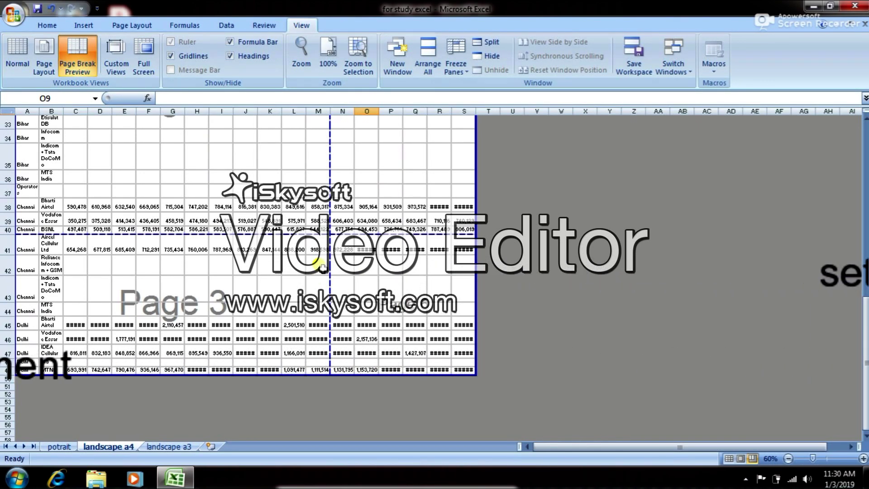
scroll(322, 267, up, 2)
scroll(322, 267, up, 2)
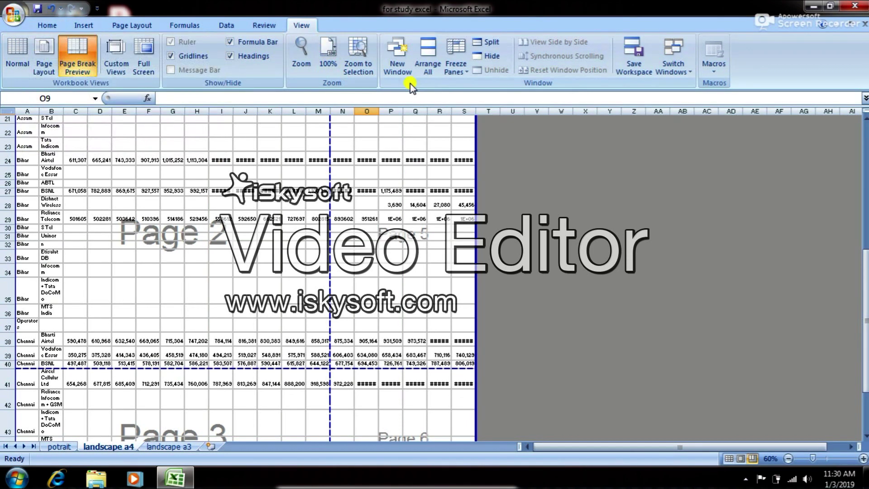
click(136, 27)
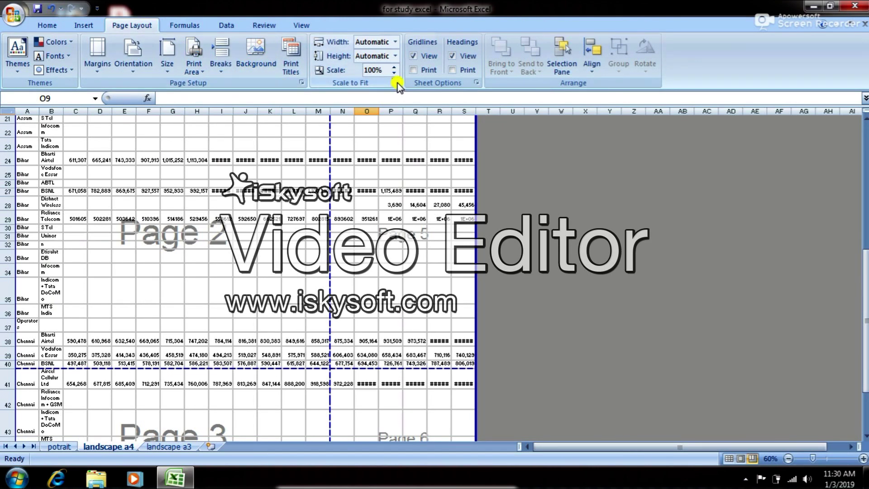
In Page Setup, choose landscape and fit the sheet to 1 page wide by 3 pages tall
click(396, 83)
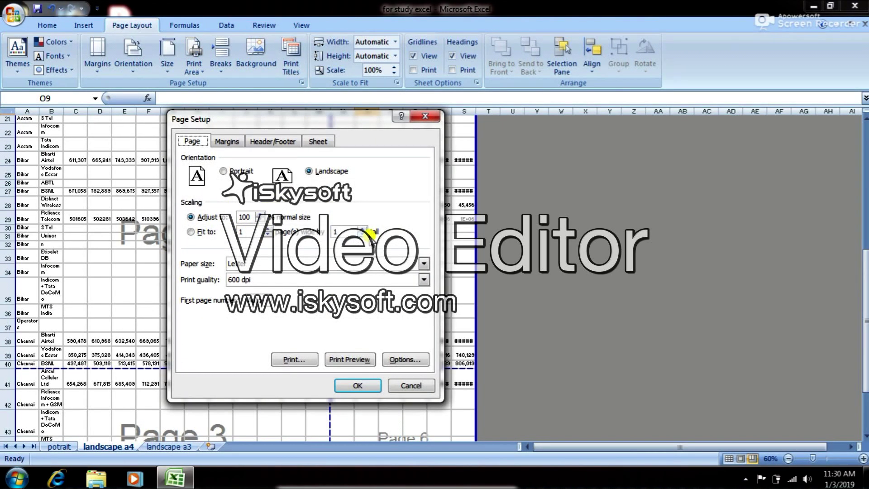
click(336, 230)
text(3)
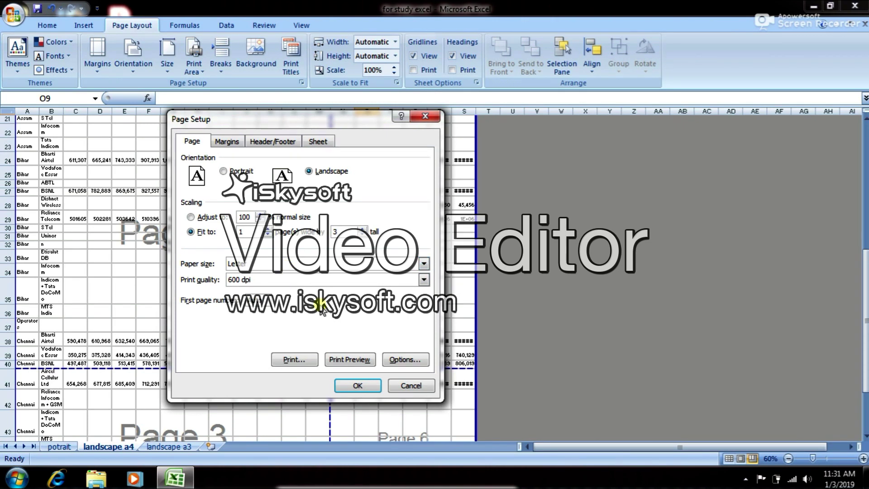
click(357, 386)
click(301, 26)
Return to Normal view, select the whole sheet and turn off Wrap Text
click(17, 54)
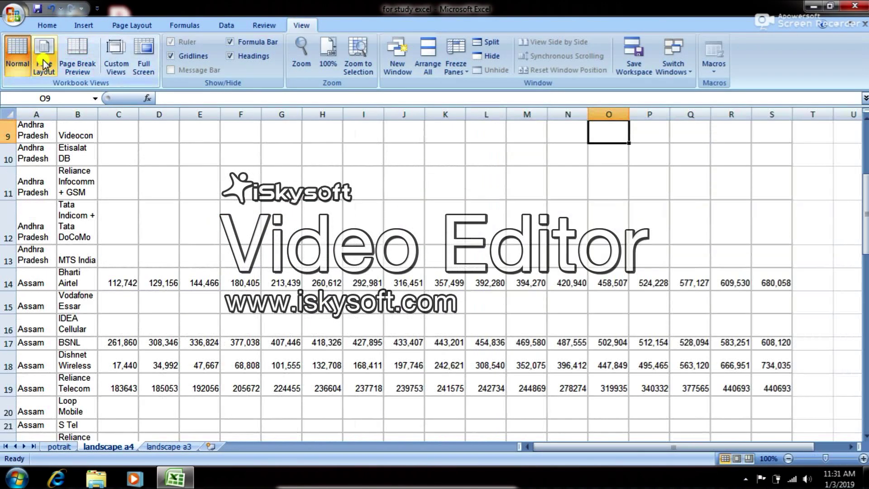
click(11, 113)
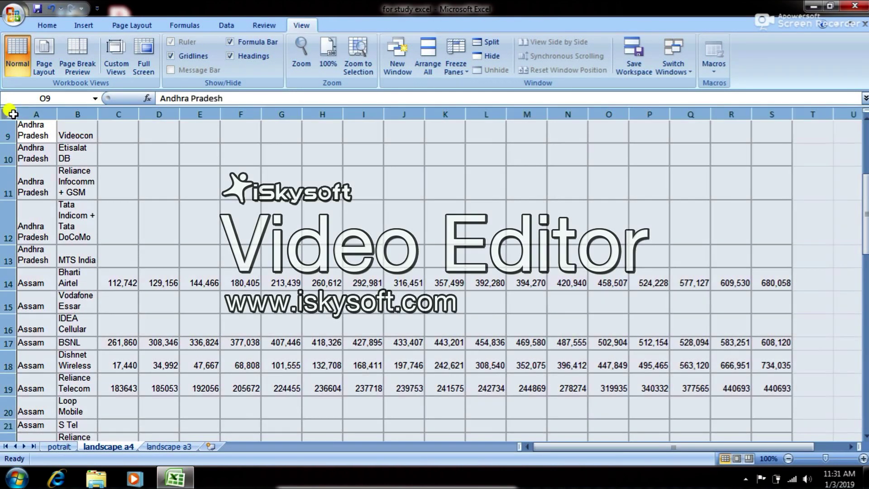
click(13, 114)
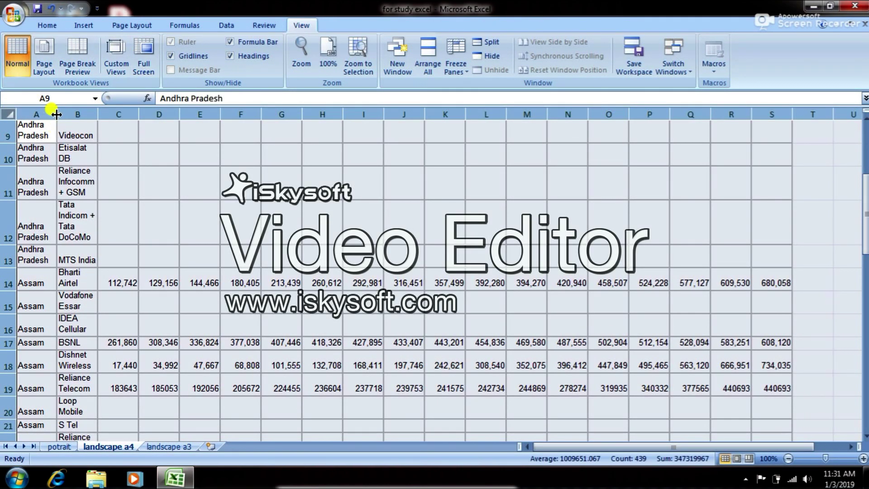
click(56, 115)
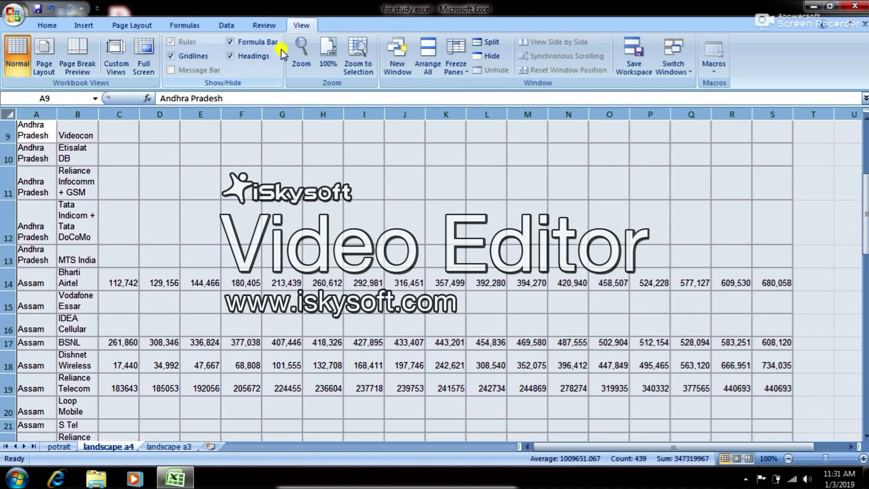
click(45, 25)
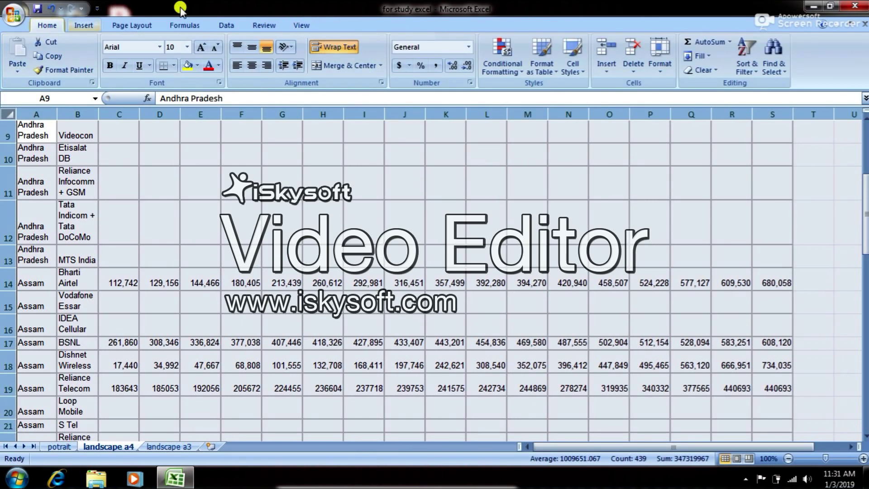
click(350, 49)
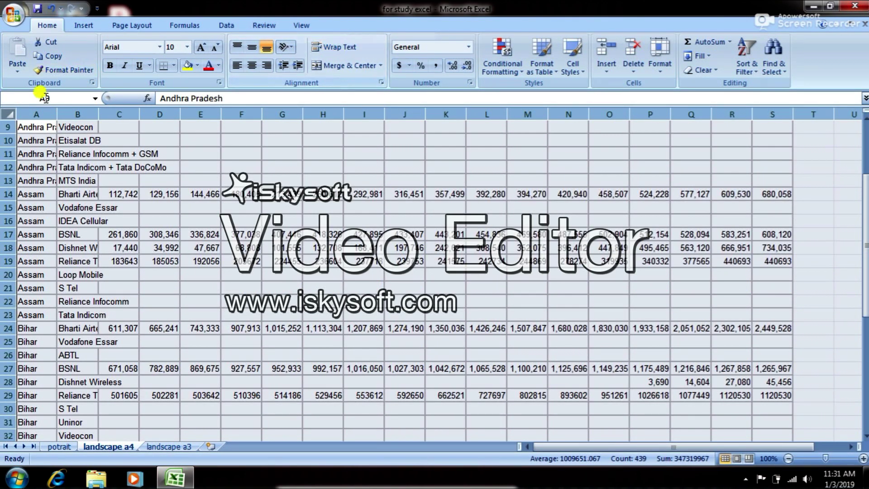
AutoFit all column widths so names fit on one line, then review Page Layout settings
double_click(56, 110)
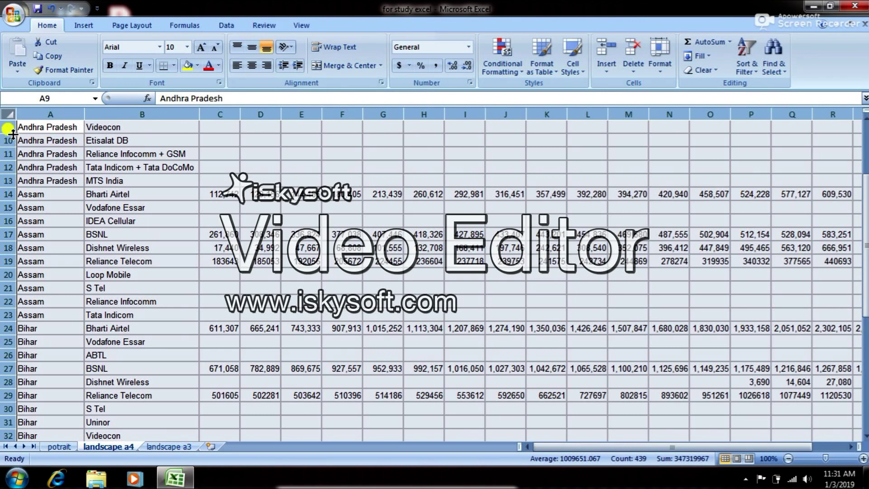
scroll(41, 149, up, 3)
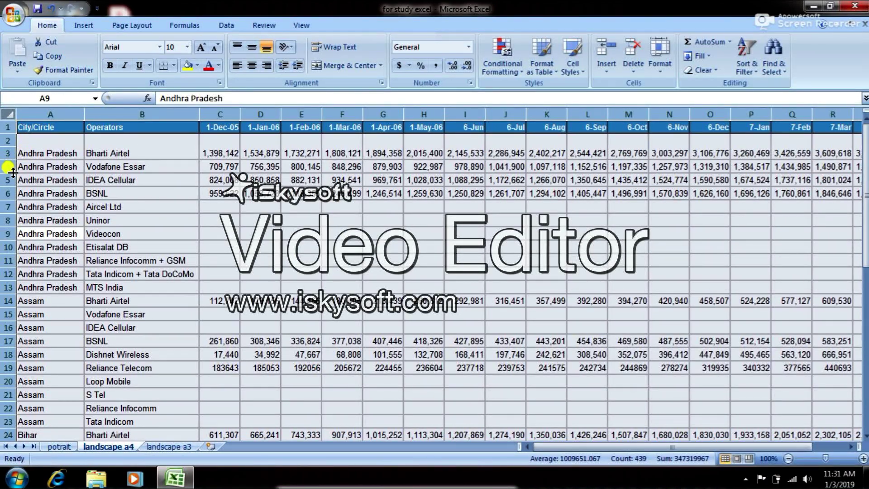
scroll(96, 174, down, 1)
scroll(96, 174, up, 1)
click(132, 25)
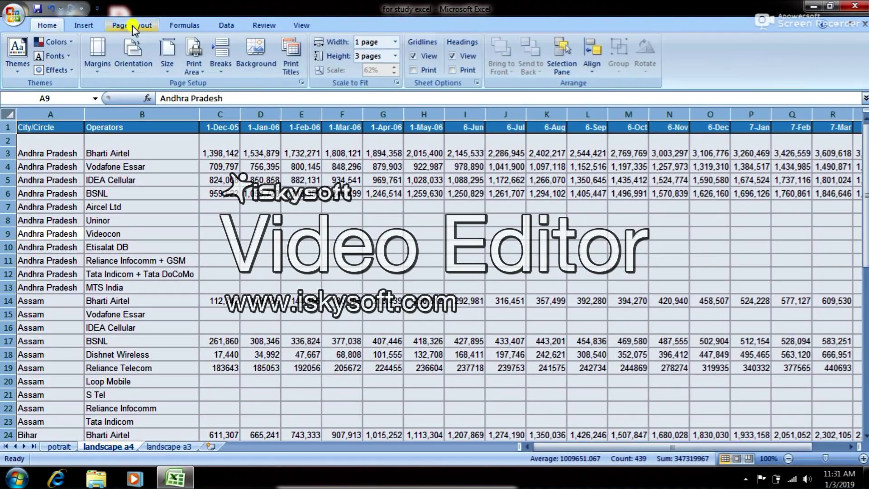
Keep landscape orientation and switch to Page Break Preview, dismissing the welcome message
click(135, 67)
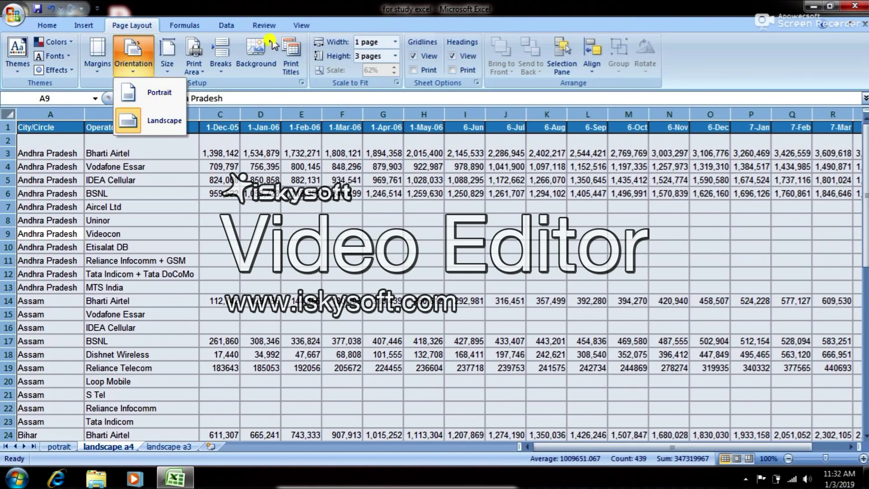
click(264, 26)
click(301, 25)
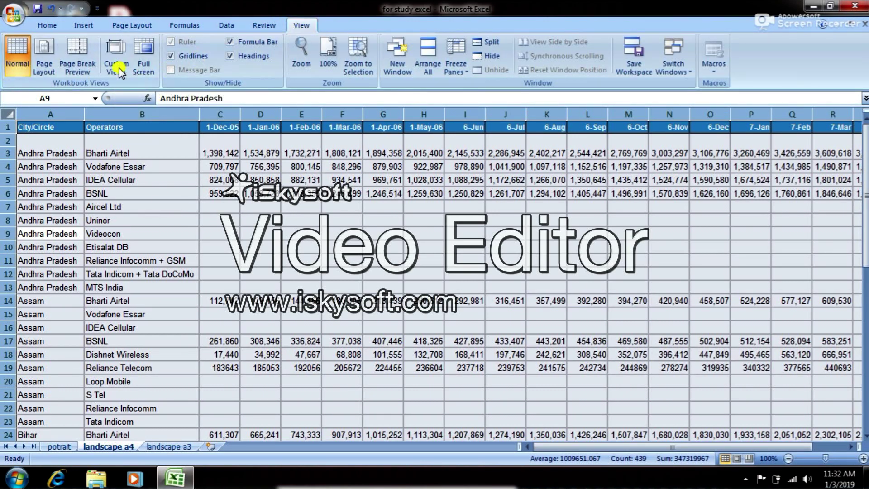
click(83, 57)
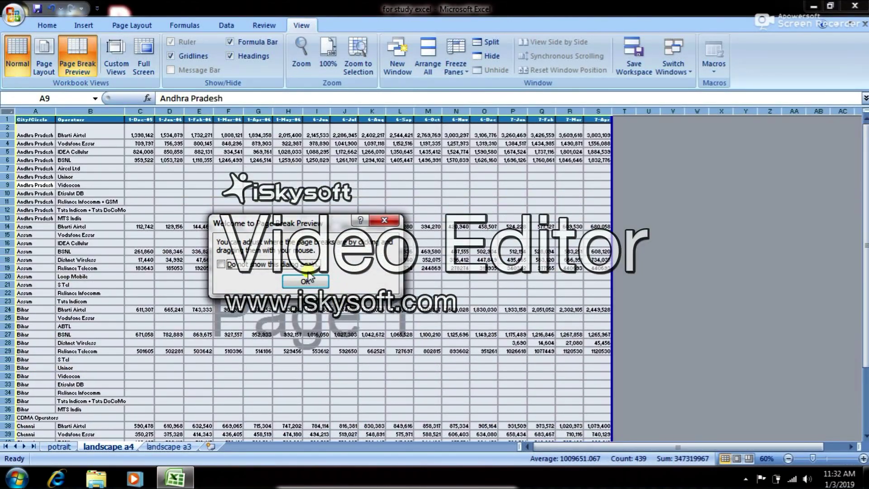
click(305, 282)
Scroll through the page break preview to confirm columns A to S fit on page 1
scroll(317, 284, down, 4)
scroll(317, 285, down, 4)
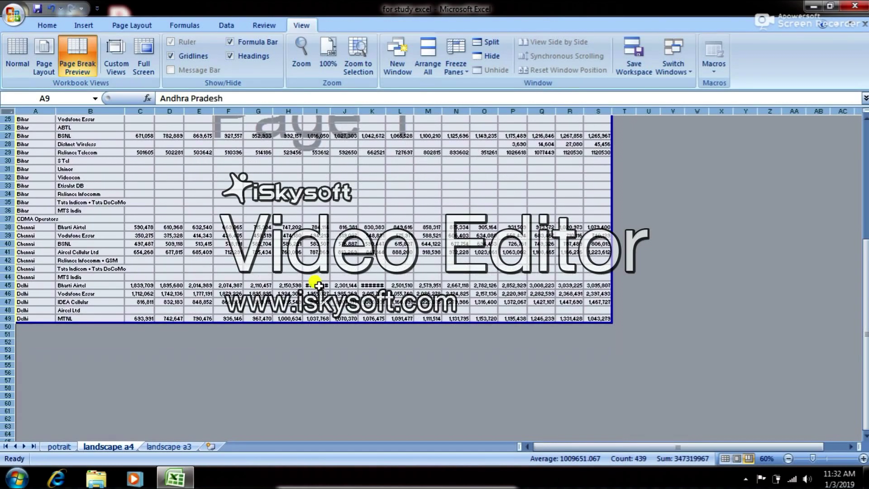
scroll(317, 285, down, 2)
scroll(317, 284, down, 1)
scroll(317, 284, up, 3)
scroll(317, 284, up, 1)
scroll(316, 285, up, 5)
scroll(317, 285, up, 2)
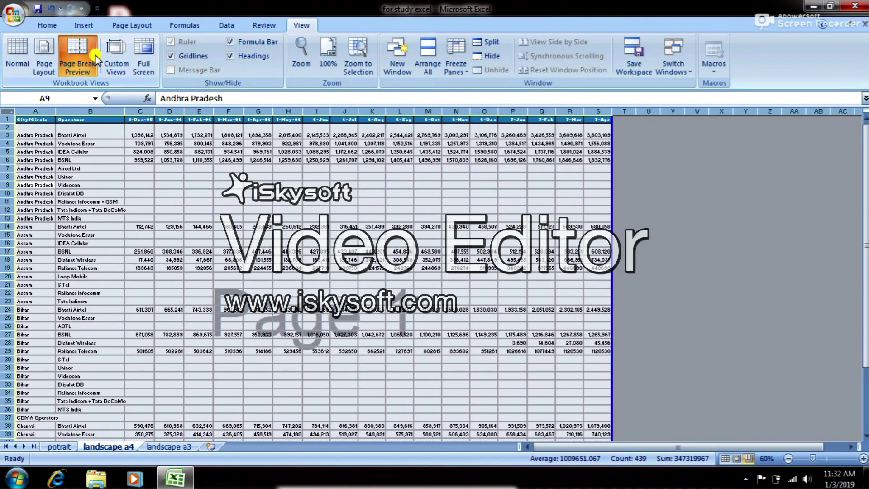
Preview the 'landscape a4' sheet printed landscape at 55%, 1 page wide by 3 tall
click(264, 25)
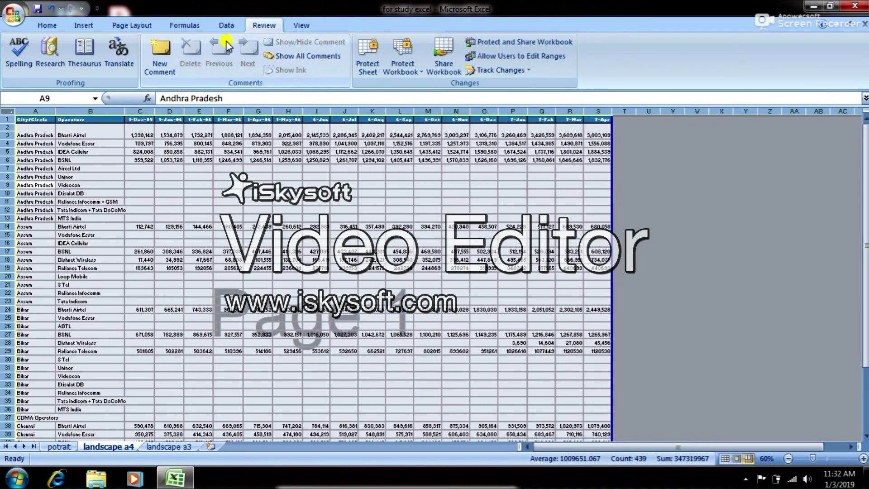
click(132, 25)
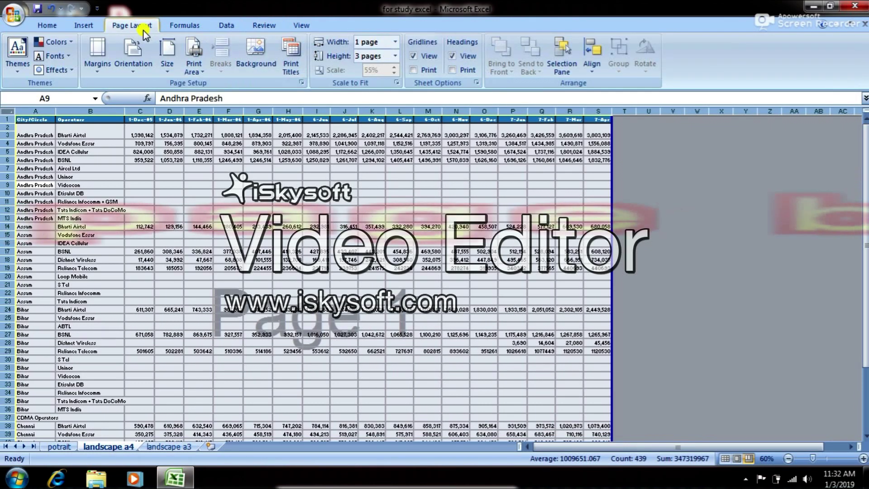
click(394, 83)
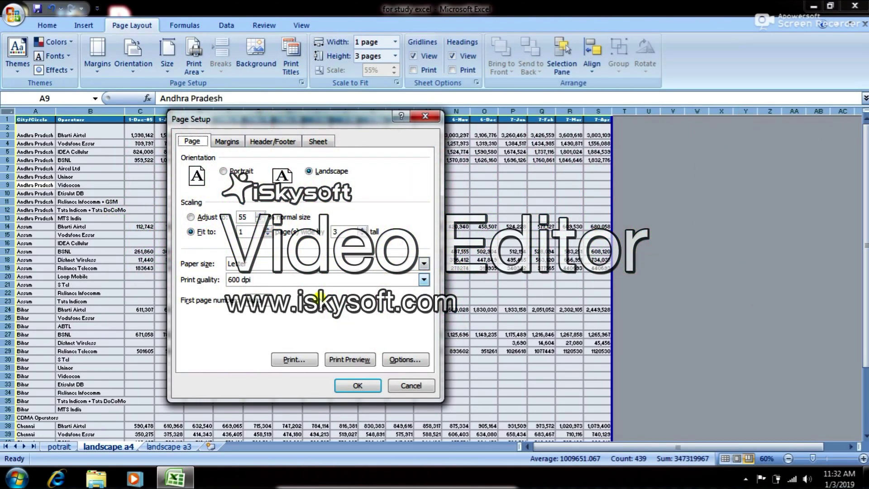
click(349, 360)
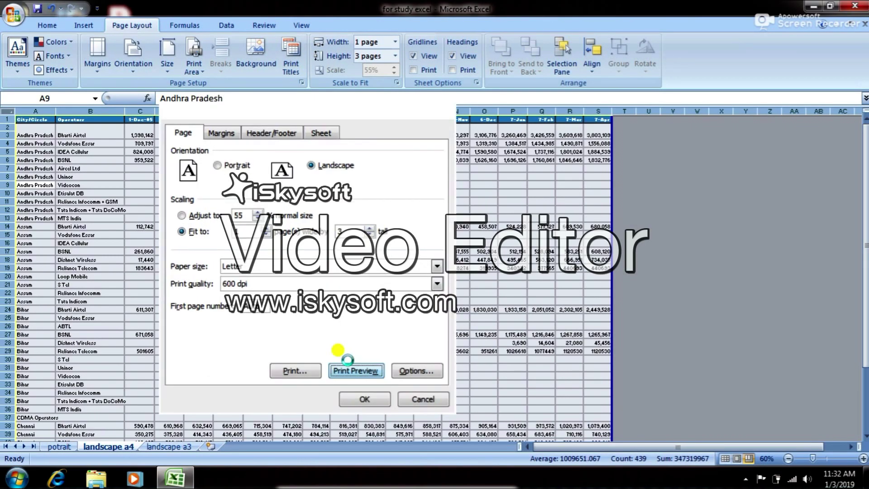